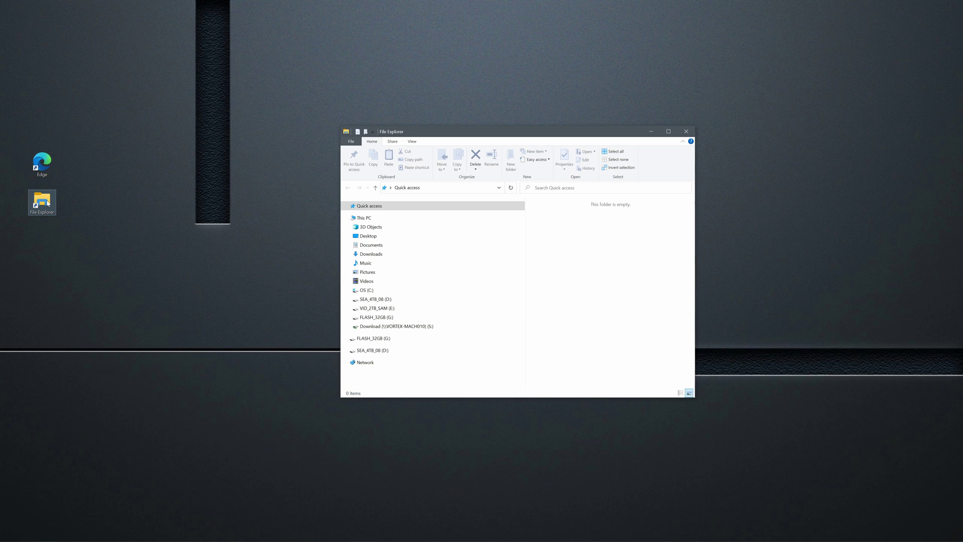
# Open the Format dialog for FLASH_32GB (G:), move it left, and expand the file-system list.
pyautogui.rightClick(380, 322)
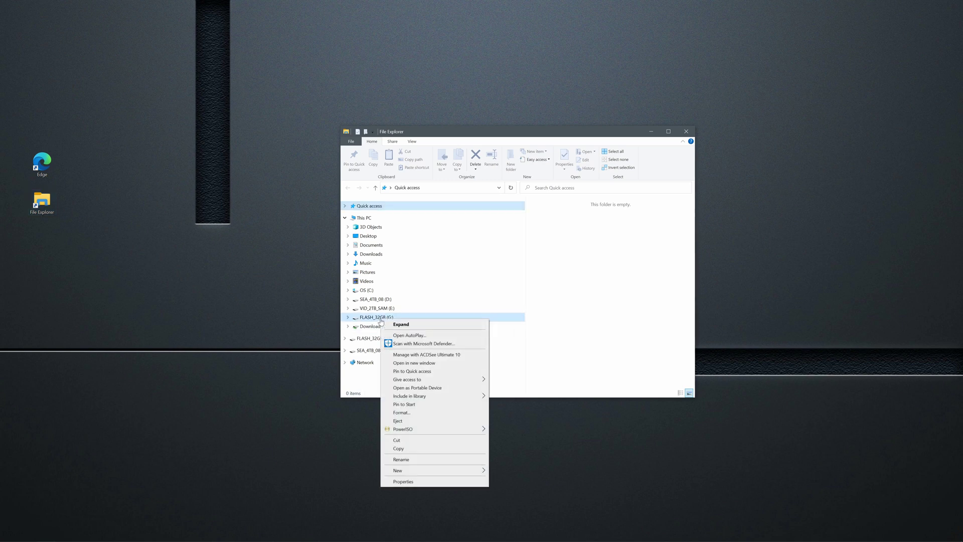
pyautogui.click(418, 413)
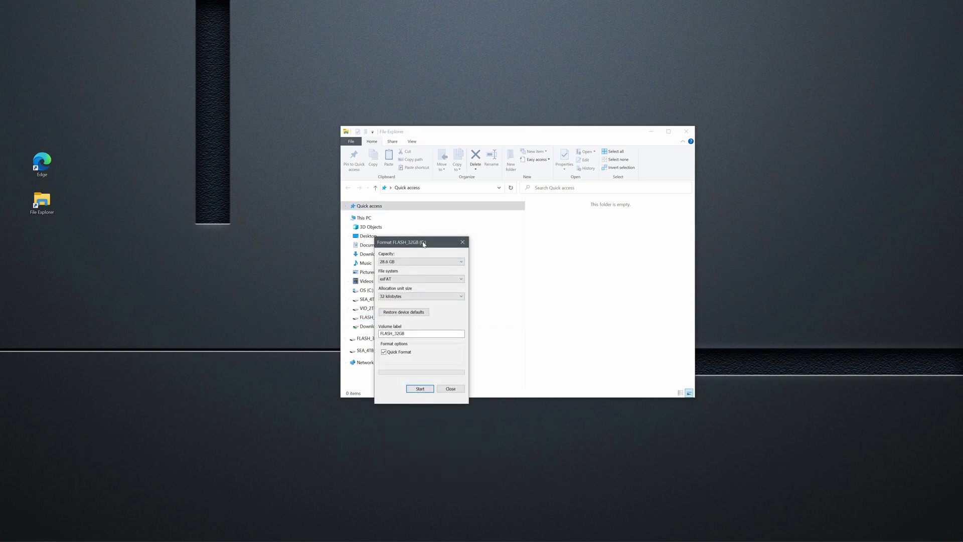
pyautogui.moveTo(422, 248); pyautogui.dragTo(289, 189)
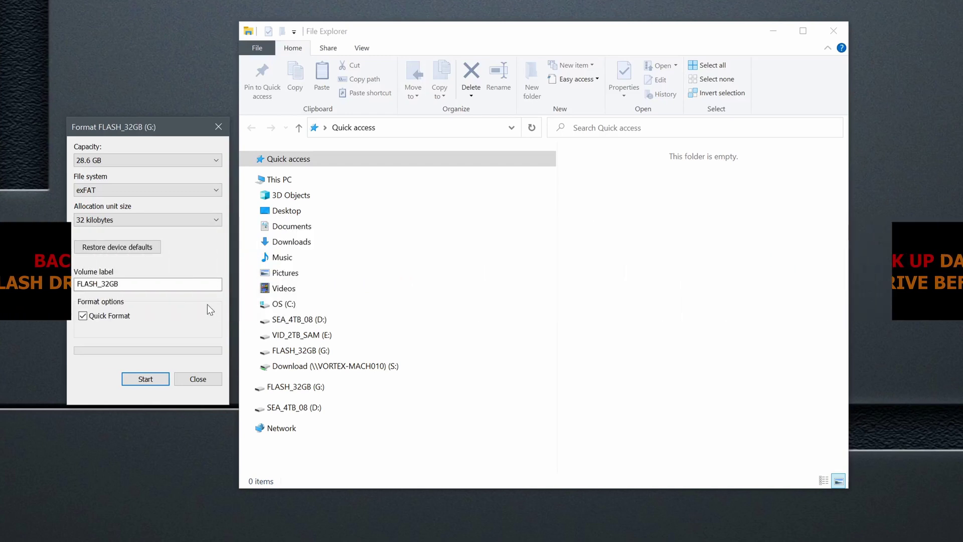
pyautogui.click(179, 188)
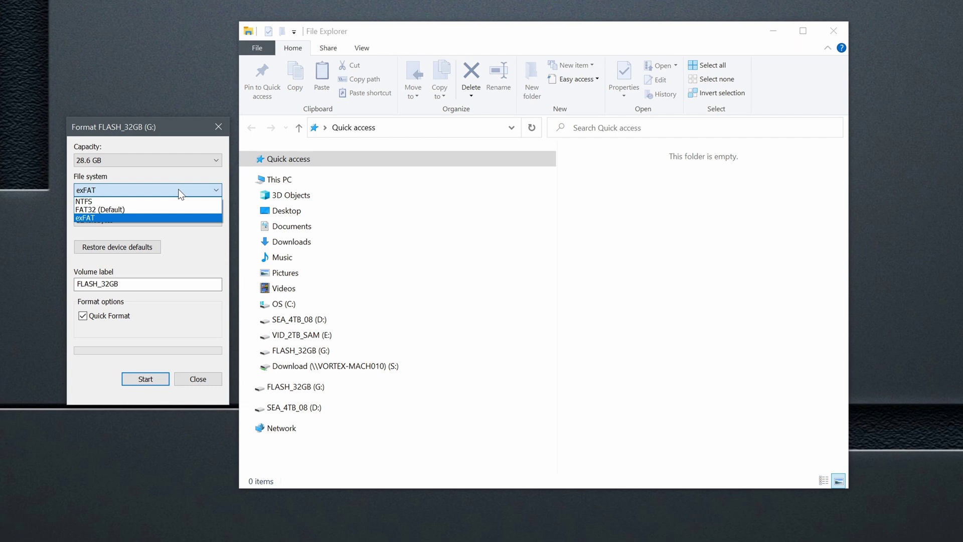
# Format FLASH_32GB (G:) as FAT32, confirming the erase warning, then close the Format window.
pyautogui.click(181, 210)
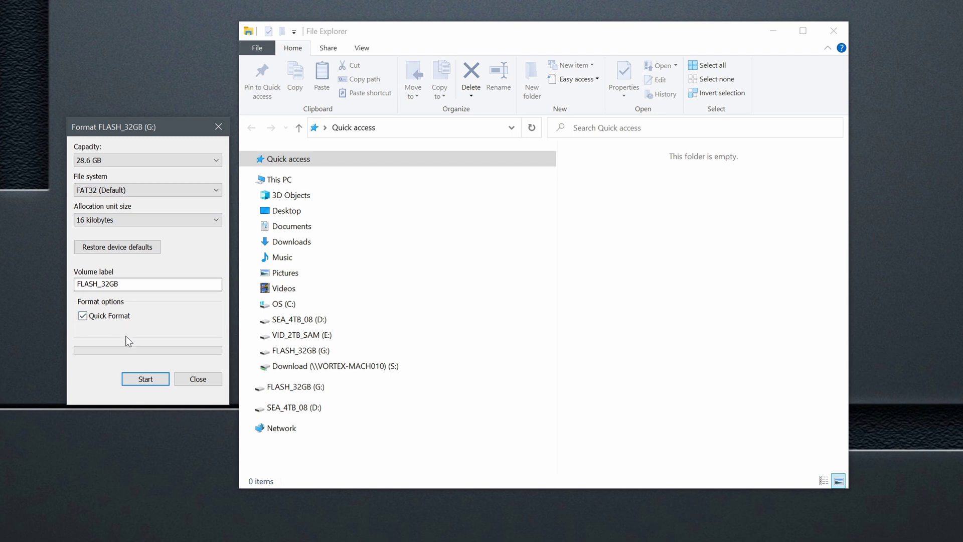
pyautogui.click(142, 379)
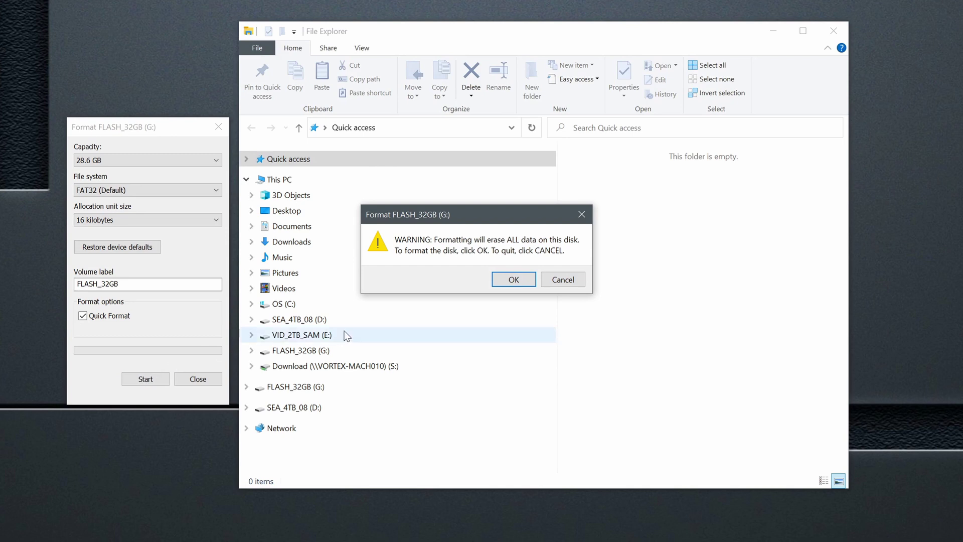
pyautogui.click(514, 280)
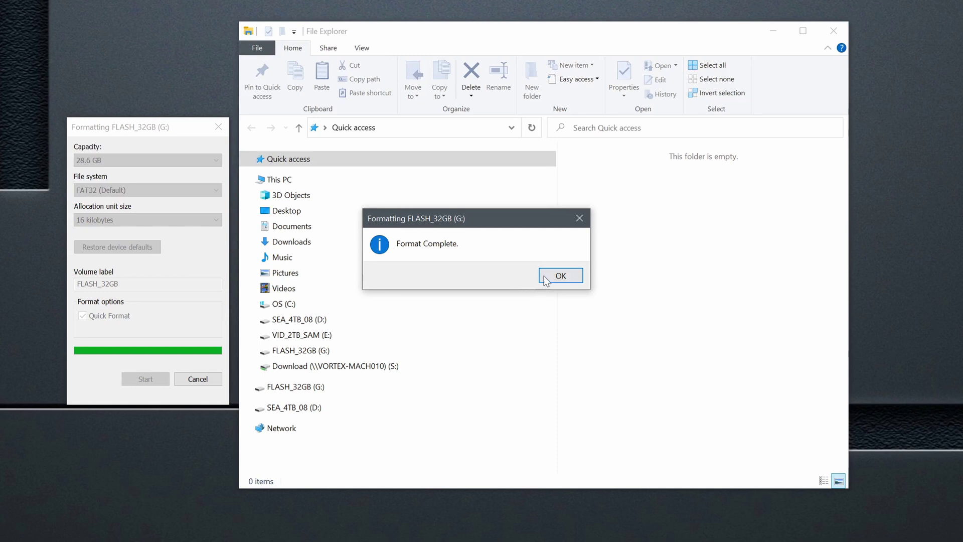
pyautogui.click(561, 275)
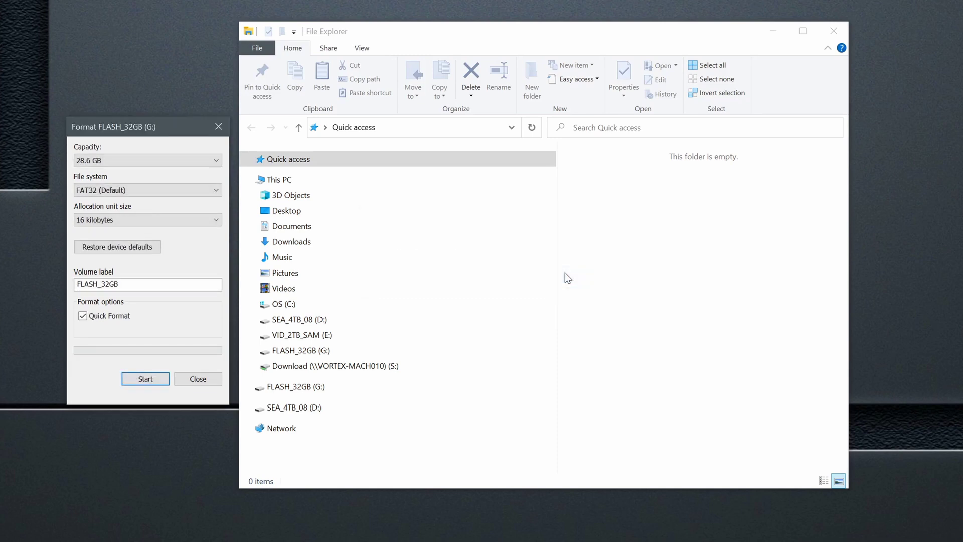
pyautogui.click(218, 126)
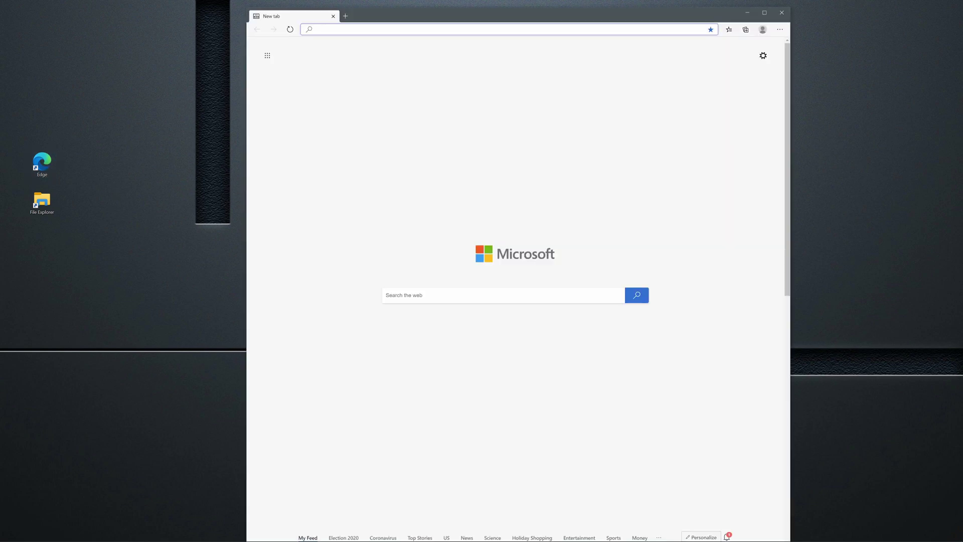
pyautogui.doubleClick(433, 16)
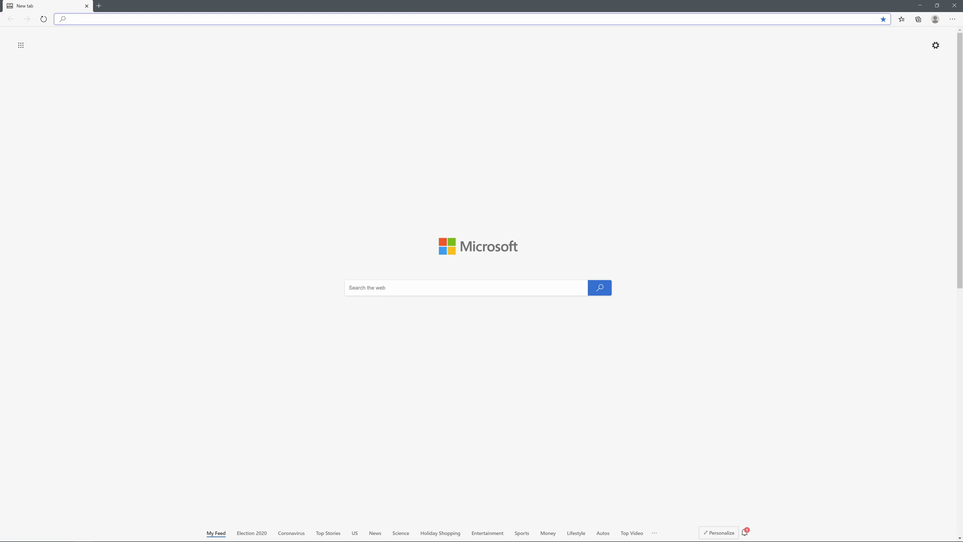
pyautogui.write('www.asrock.com')
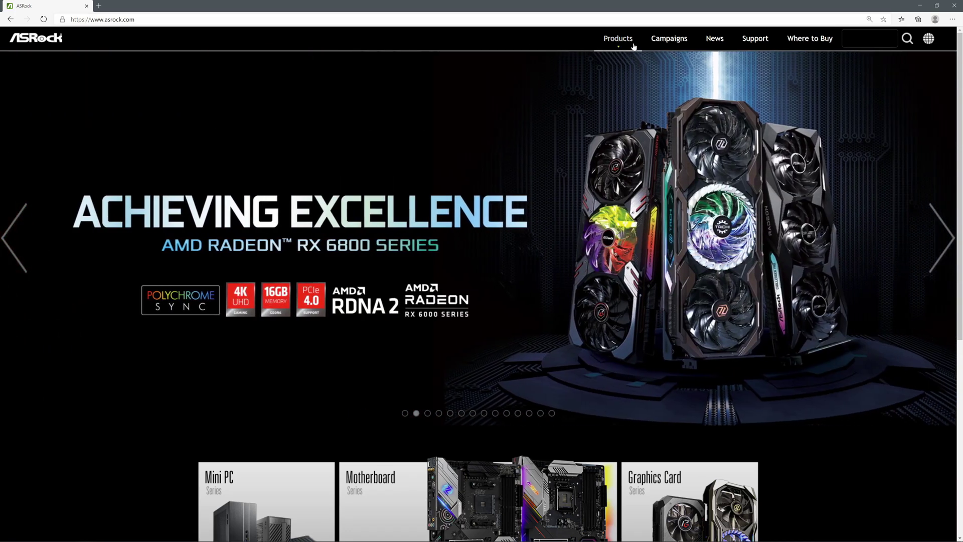
# Filter motherboards to AMD AM4, open the X570 Creator page, and show its BIOS downloads.
pyautogui.moveTo(633, 46)
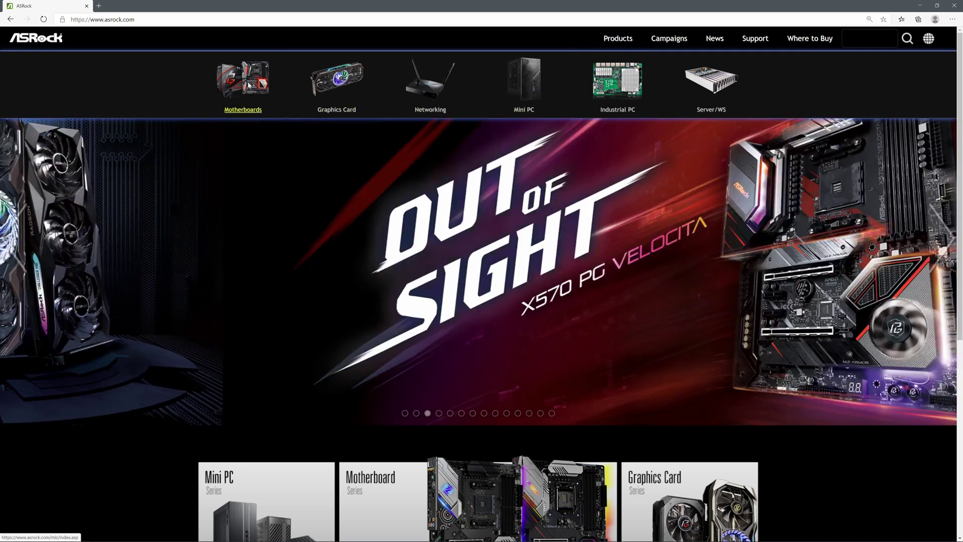
pyautogui.click(248, 85)
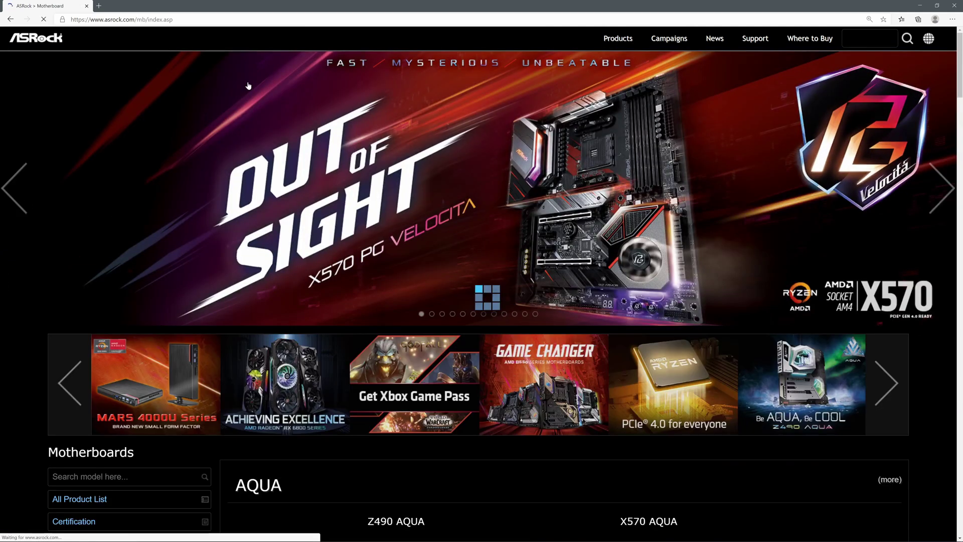
pyautogui.scroll(-8, 248, 86)
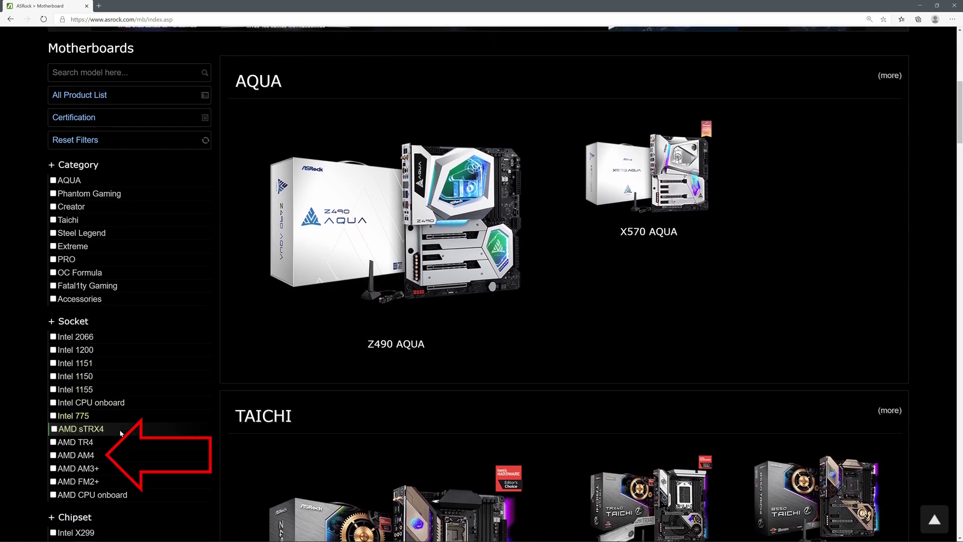
pyautogui.click(55, 455)
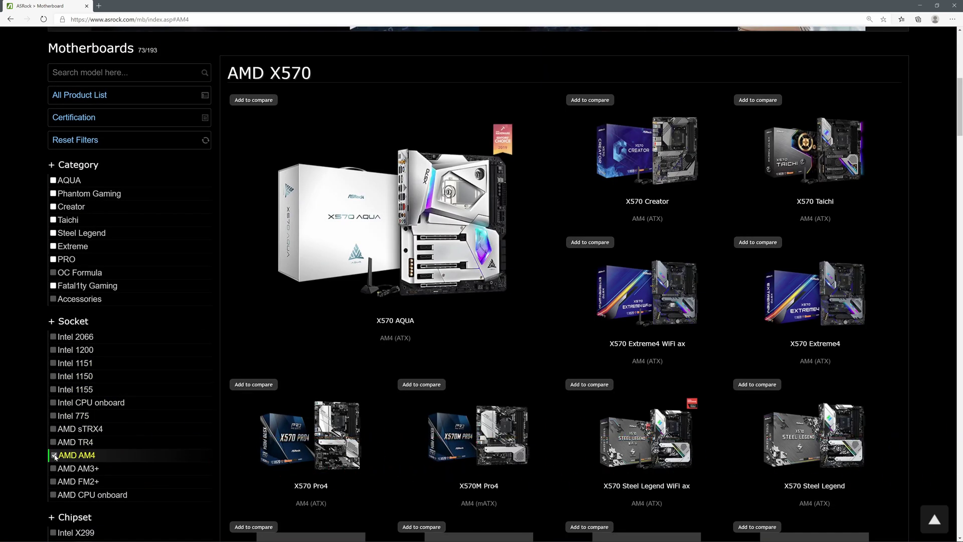
pyautogui.click(658, 171)
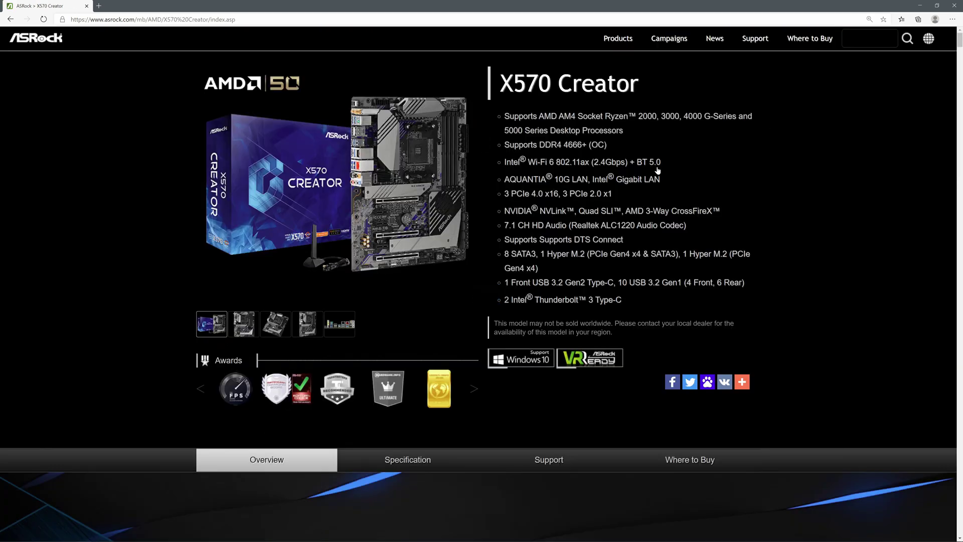
pyautogui.click(544, 461)
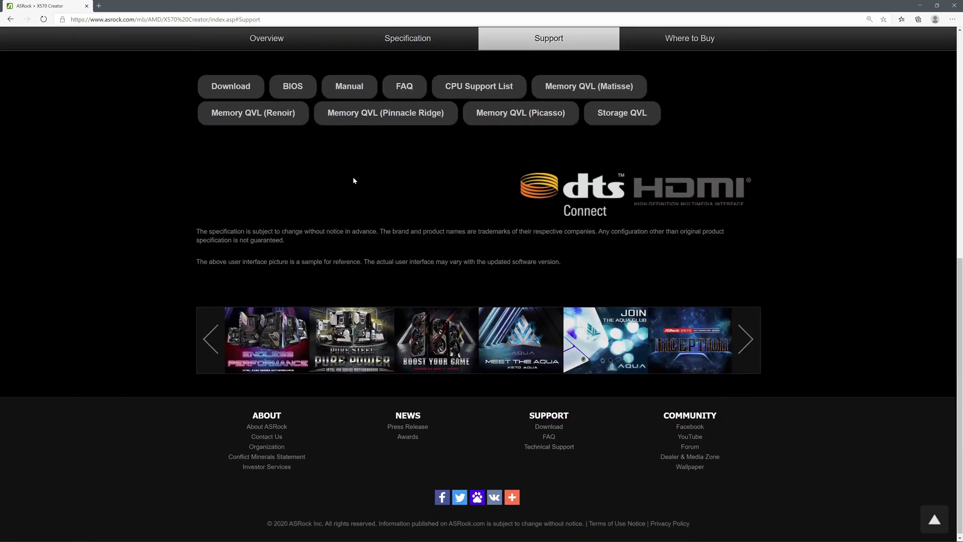
pyautogui.click(290, 85)
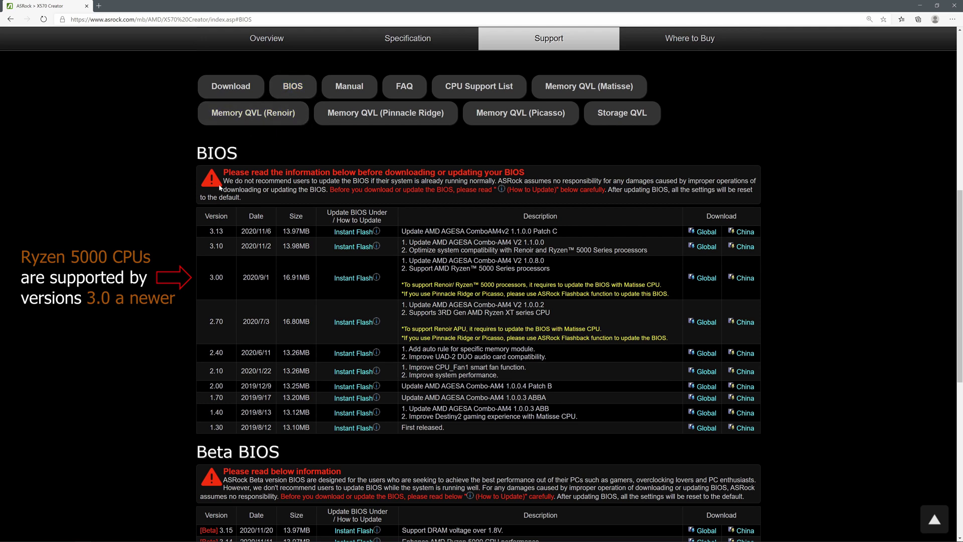
# Download the version 3.13 X570 Creator BIOS zip from the Global server.
pyautogui.moveTo(228, 232); pyautogui.dragTo(587, 234)
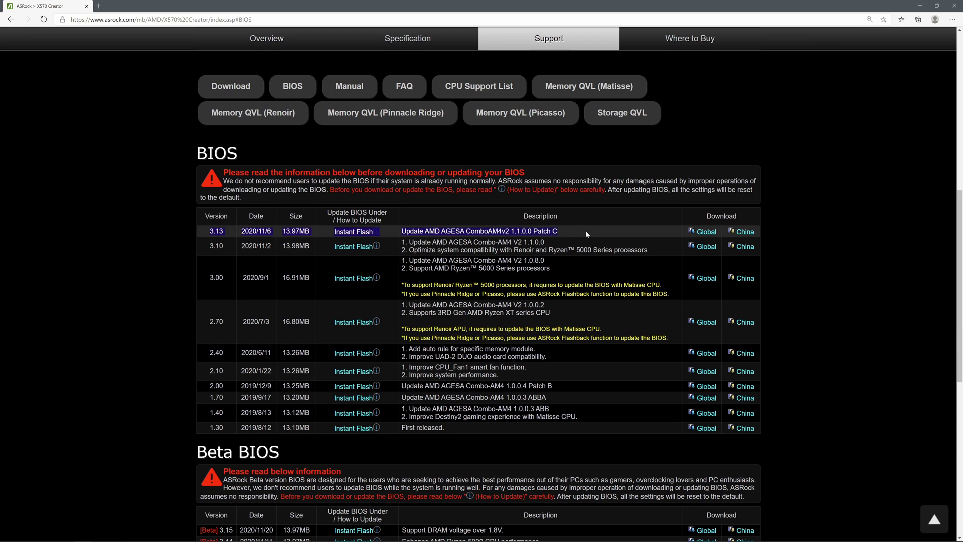
pyautogui.moveTo(656, 235); pyautogui.dragTo(745, 232)
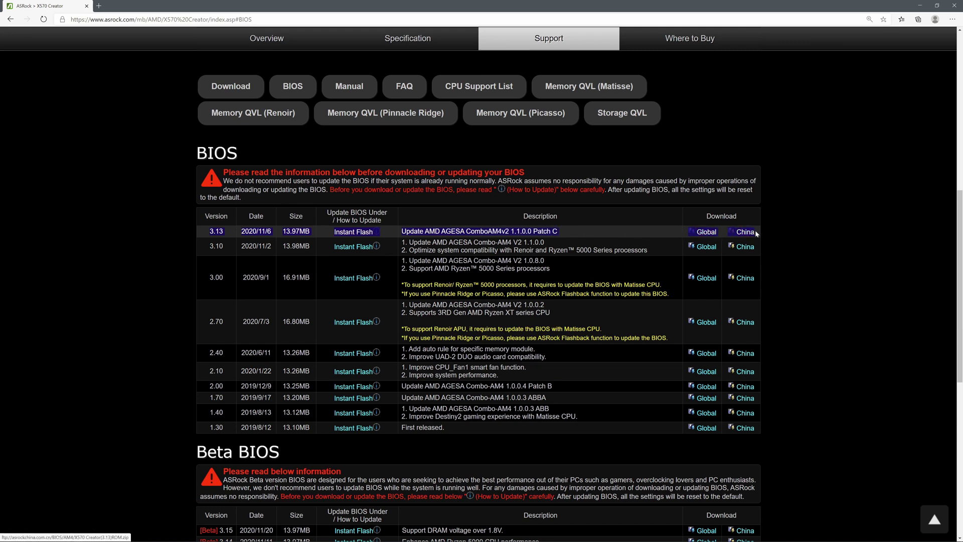
pyautogui.click(800, 231)
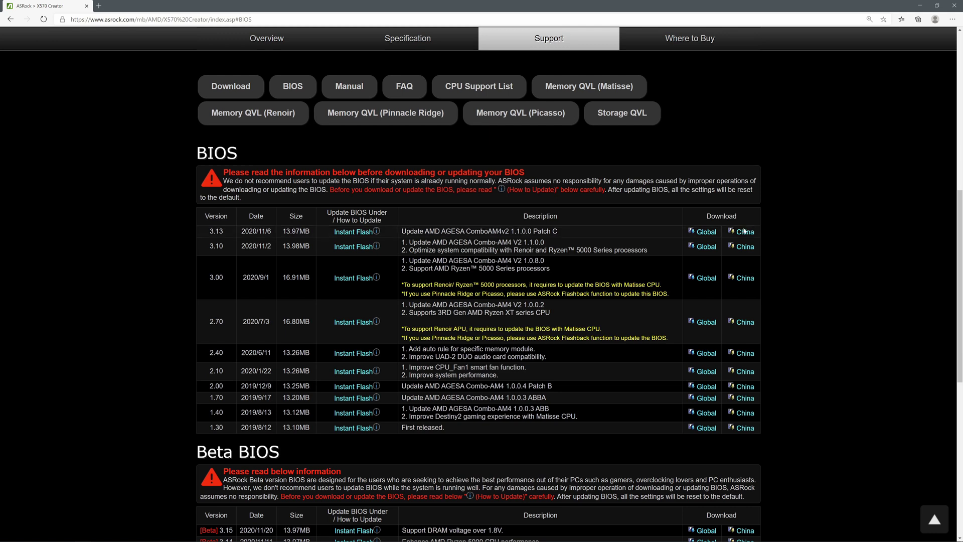
pyautogui.click(706, 232)
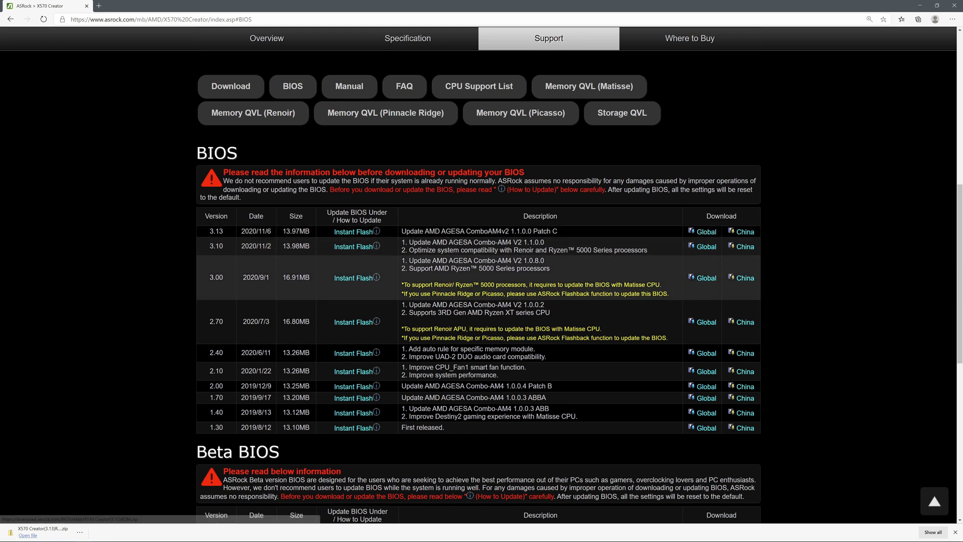
pyautogui.click(79, 533)
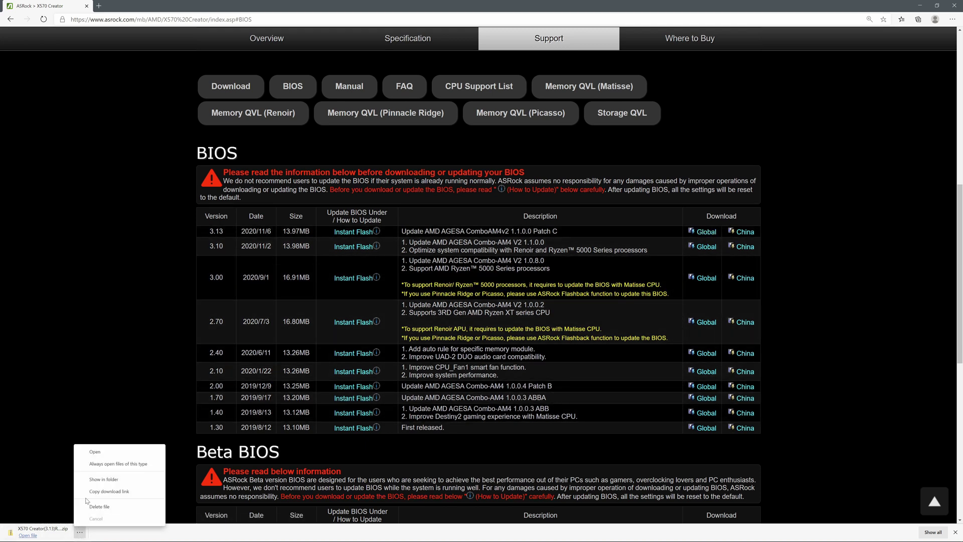
# Open the downloaded zip and copy X570CTR3.13 onto the FLASH_32GB (G:) drive.
pyautogui.click(96, 452)
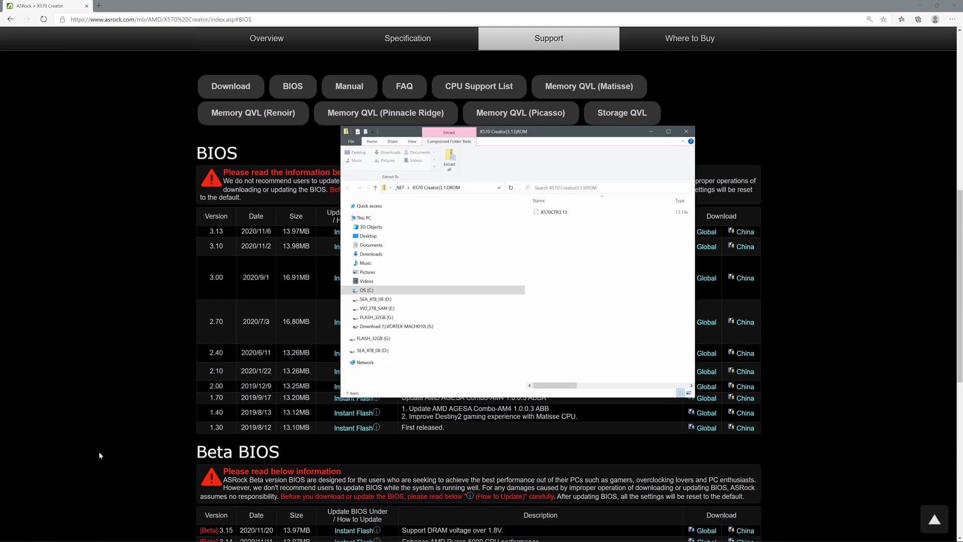
pyautogui.click(923, 6)
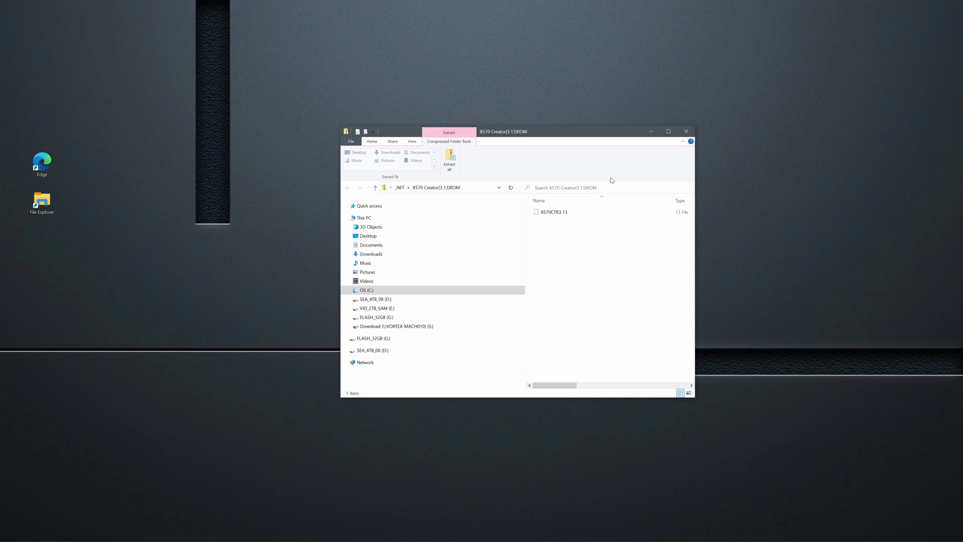
pyautogui.click(574, 213)
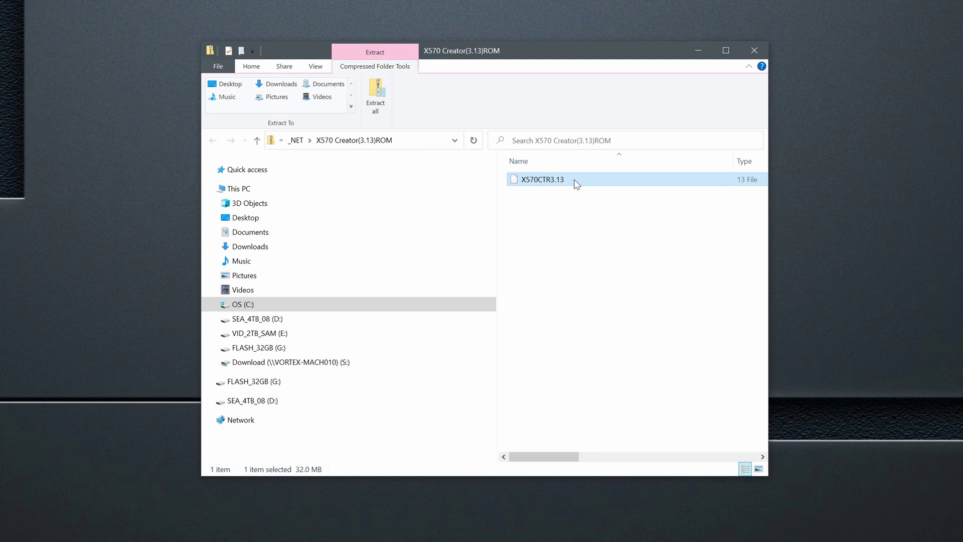
pyautogui.moveTo(575, 182); pyautogui.dragTo(329, 392)
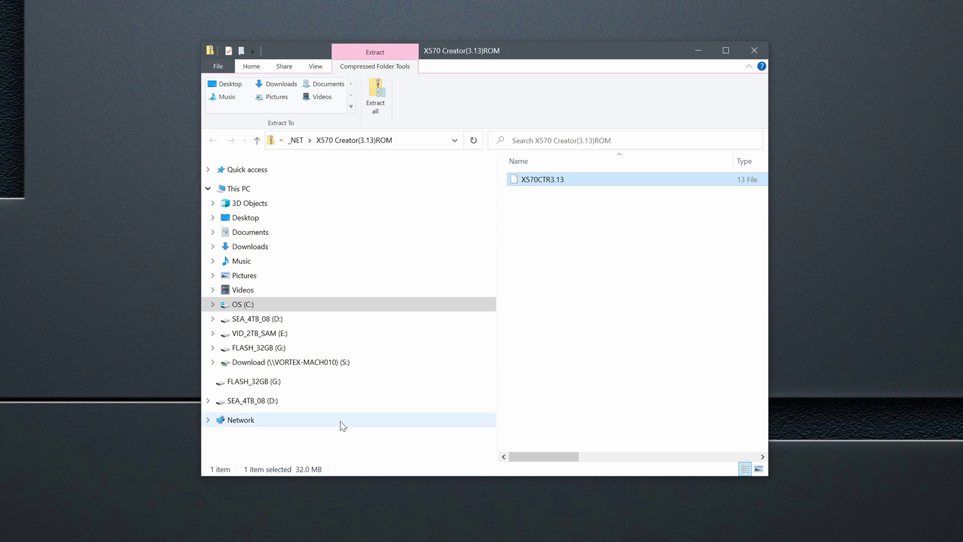
pyautogui.click(296, 385)
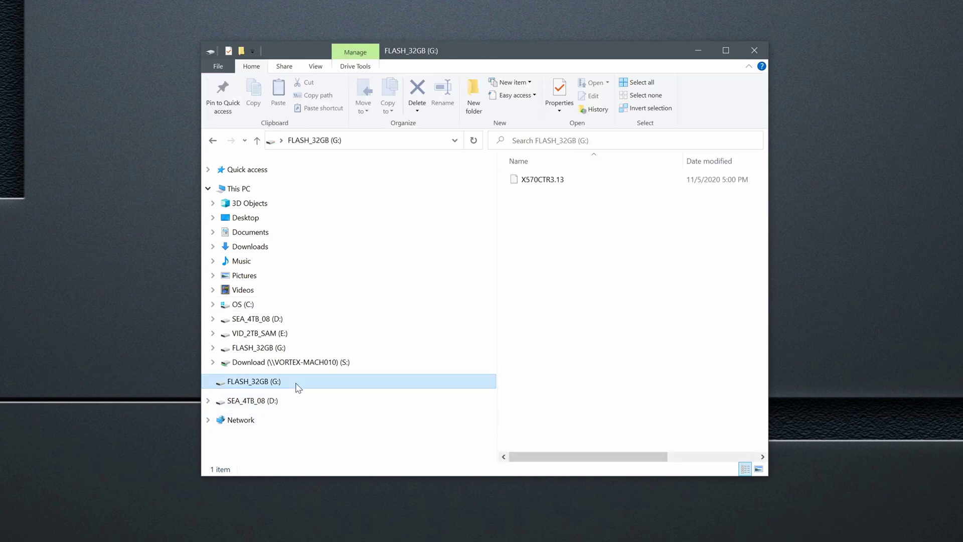
# Rename X570CTR3.13 on G: to creative.rom, accepting the extension change.
pyautogui.click(564, 181)
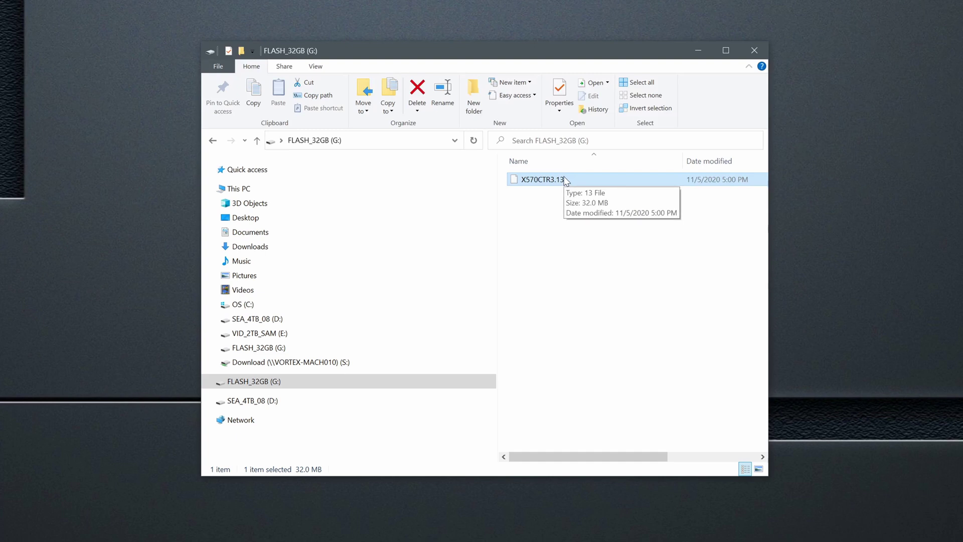
pyautogui.rightClick(566, 181)
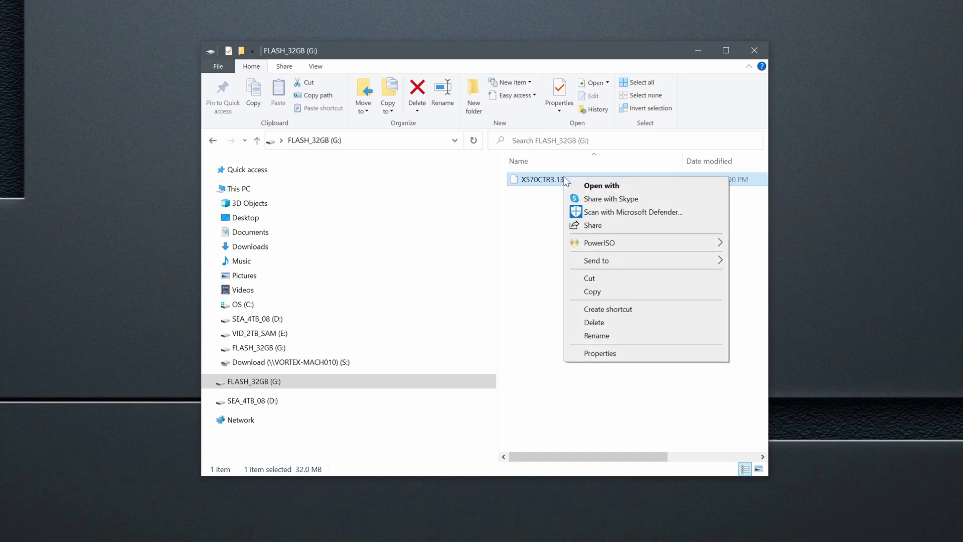
pyautogui.click(597, 335)
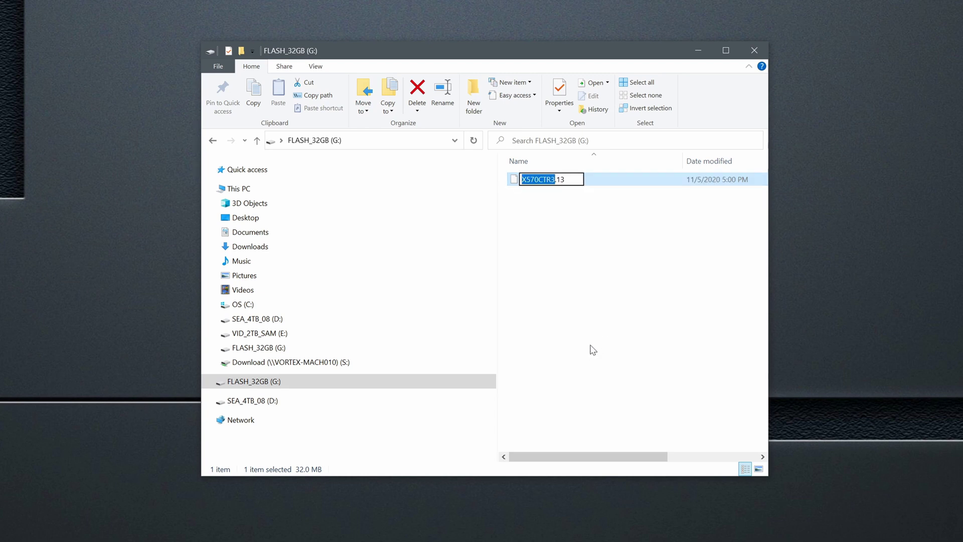
pyautogui.press('BackSpace')
pyautogui.write('cre')
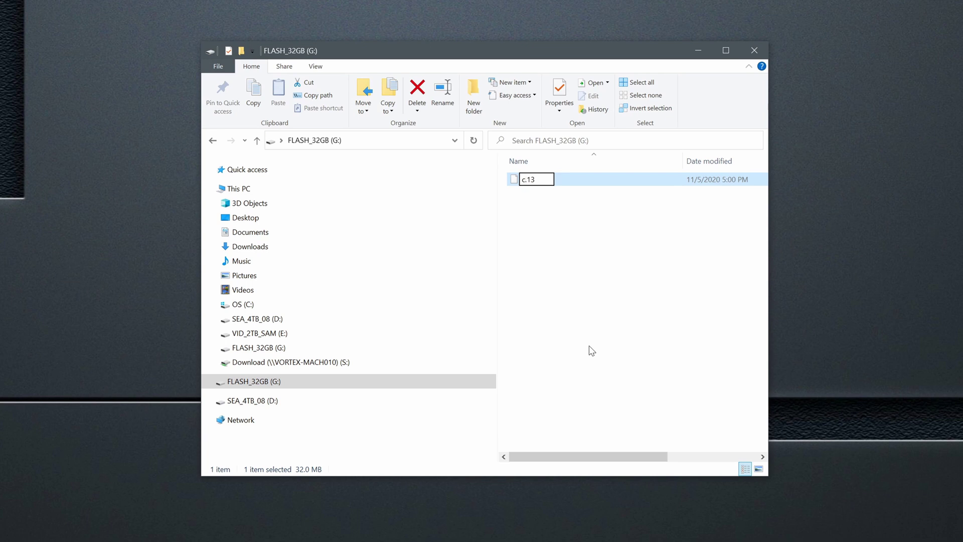
pyautogui.write('ative')
pyautogui.press('Delete')
pyautogui.press('Delete')
pyautogui.press('Delete')
pyautogui.write('.rom')
pyautogui.press('Return')
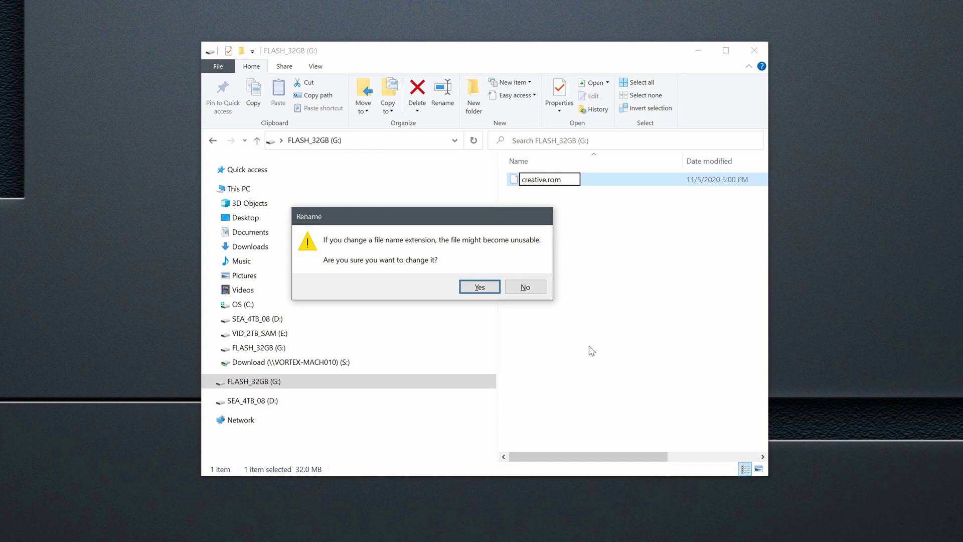
pyautogui.click(479, 288)
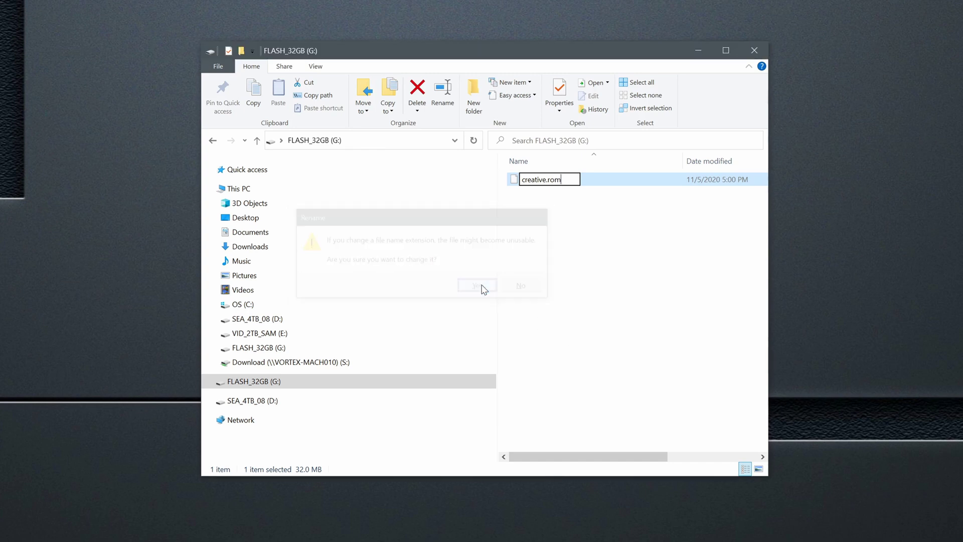
pyautogui.click(617, 287)
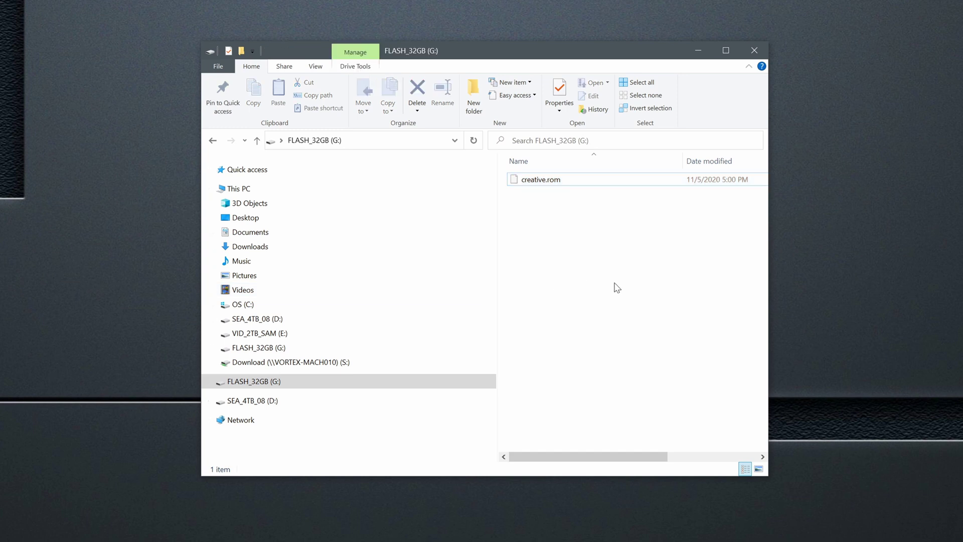
# Select FLASH_32GB (G:) and bring up its context menu.
pyautogui.click(409, 381)
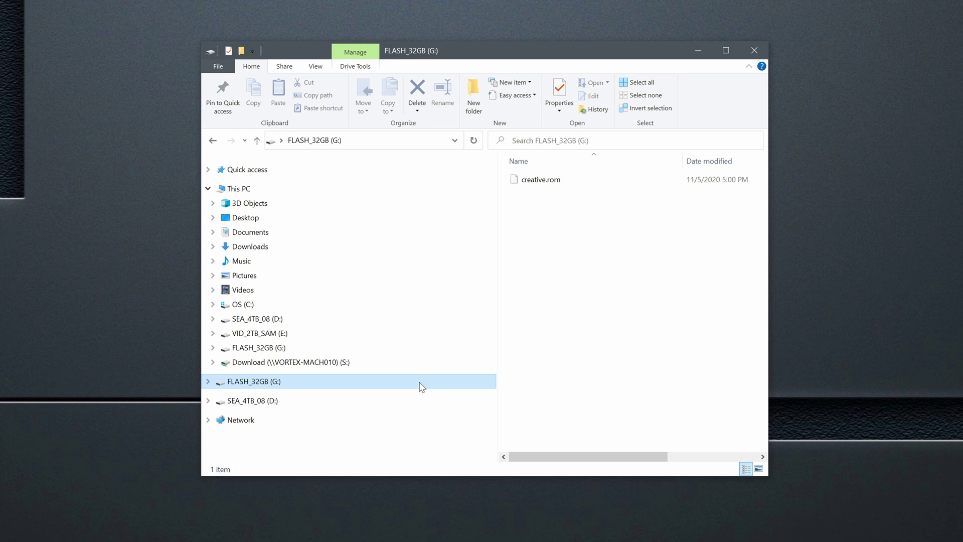
pyautogui.rightClick(422, 386)
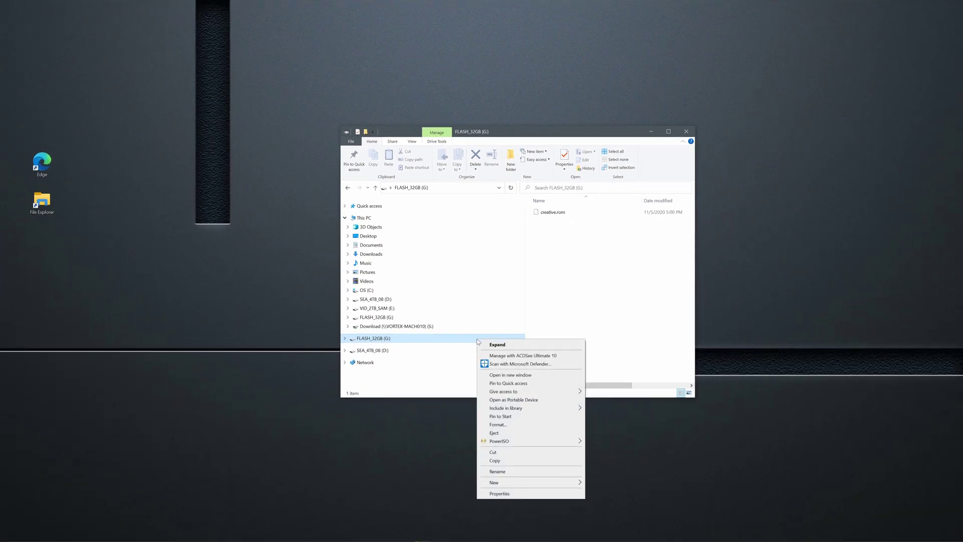